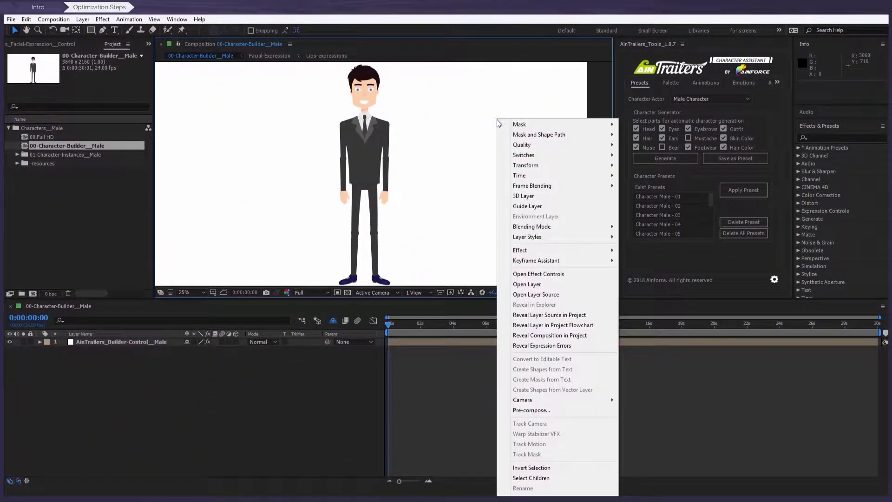
Dismiss the layer options, zoom the viewer to 12.5% and bring up the composition's context menu
left_click(471, 115)
key("comma")
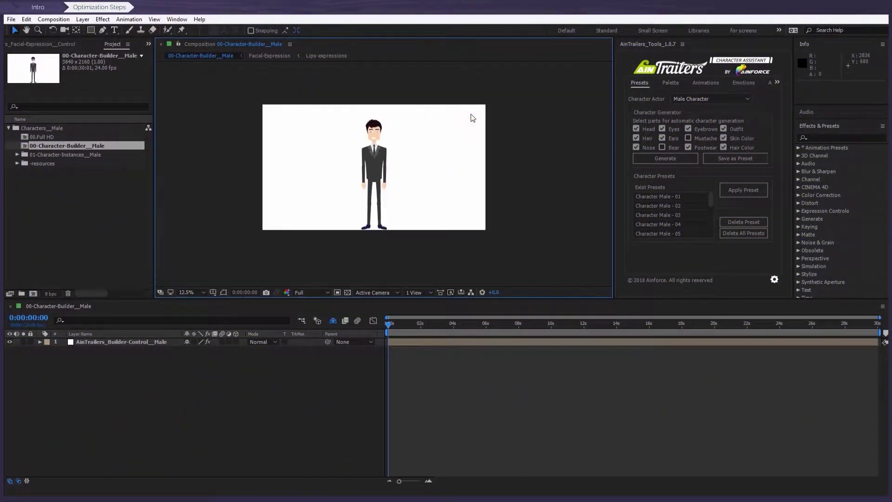
key("period")
key("comma")
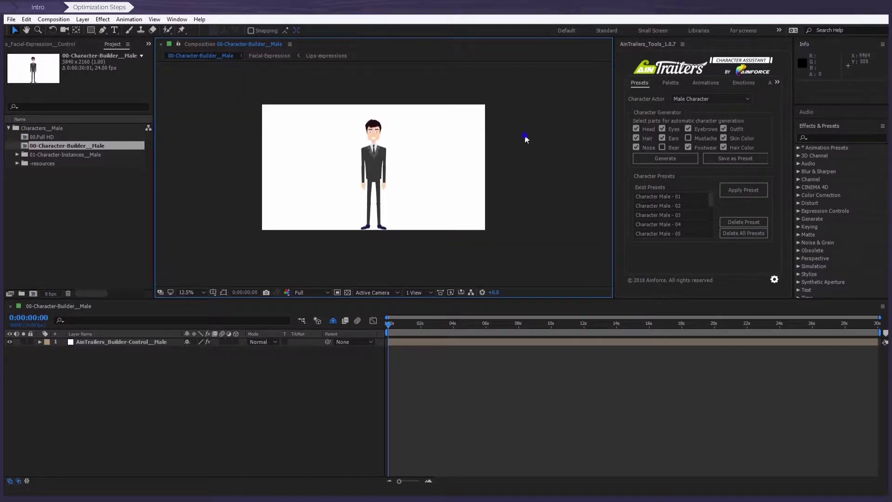
right_click(525, 135)
Review the 00-Character-Builder__Male Composition Settings (3840 x 2160, 24 fps) and close them unchanged
left_click(548, 155)
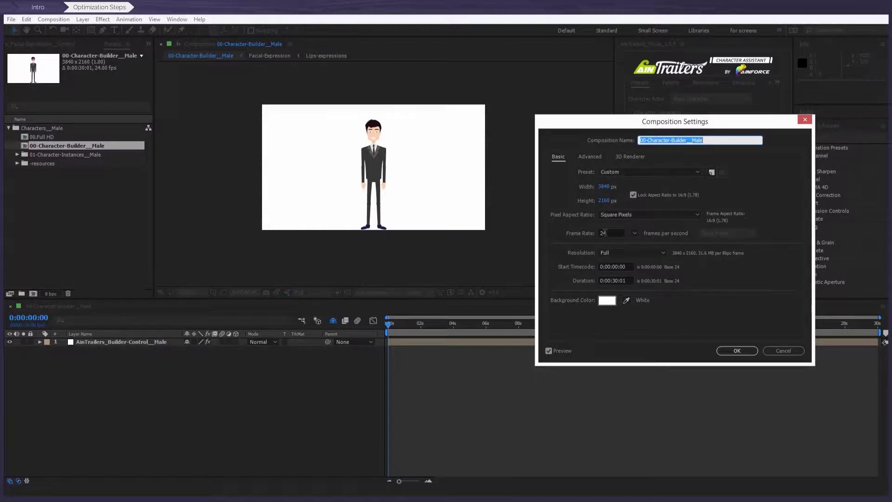
left_click(746, 351)
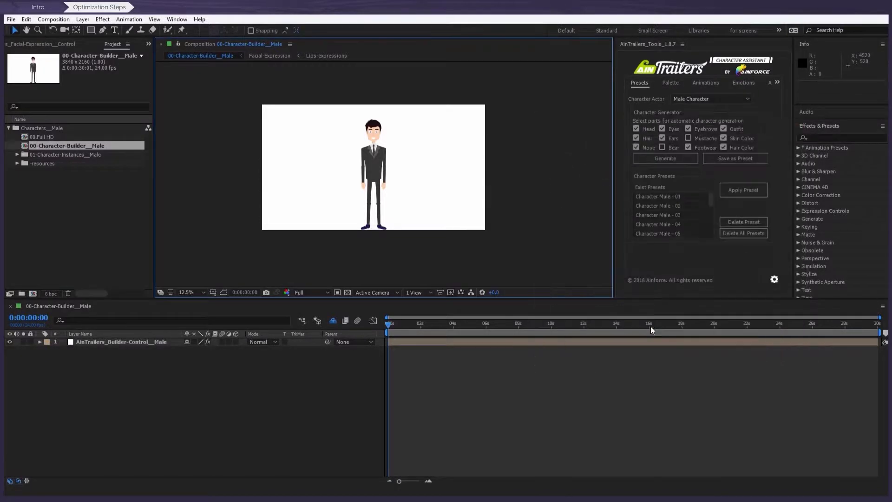
scroll(389, 186, "up", 1)
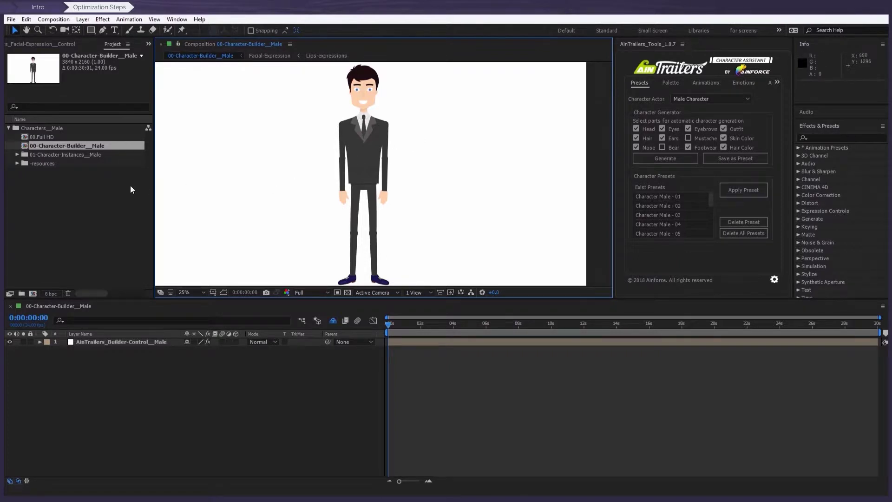
Open Character-Instance__Male-01 from the character instances folder and enlarge the timeline to list all layers
double_click(62, 156)
left_click(66, 164)
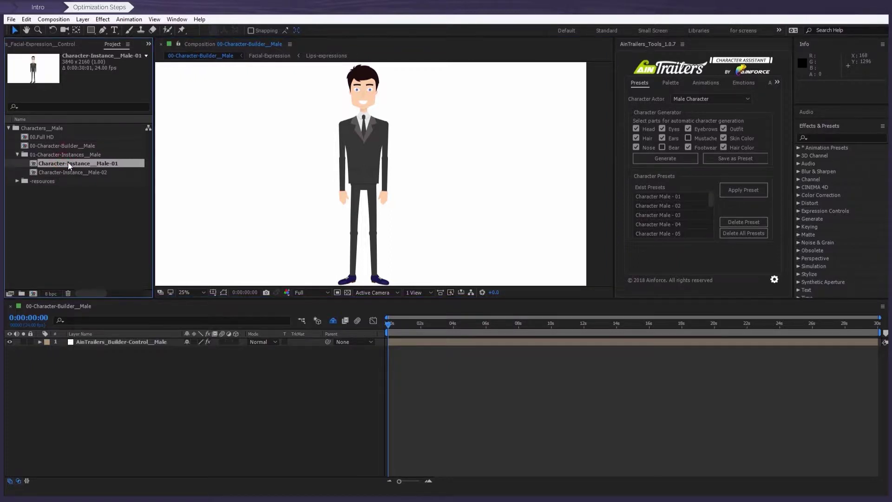
double_click(68, 163)
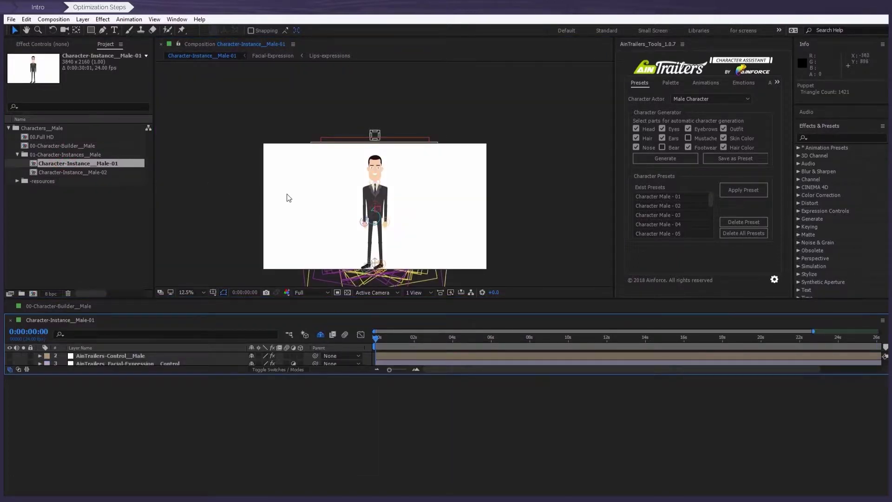
scroll(308, 195, "down", 2)
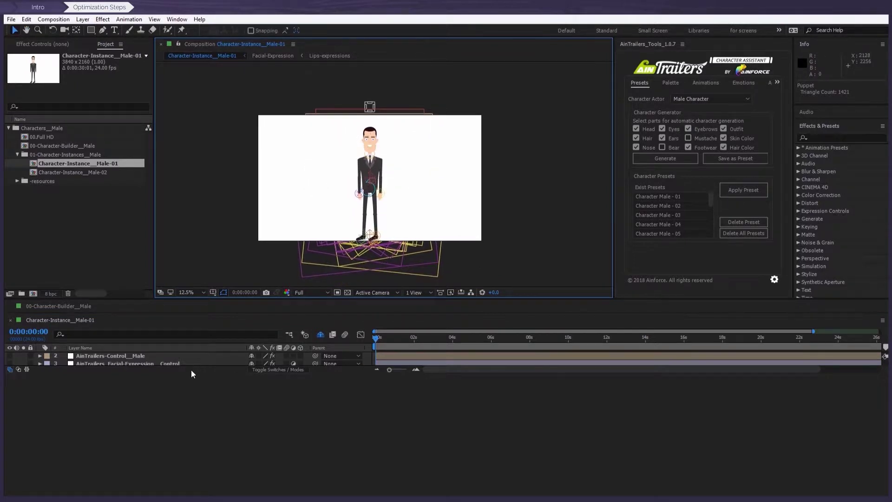
left_click_drag(191, 375, 192, 494)
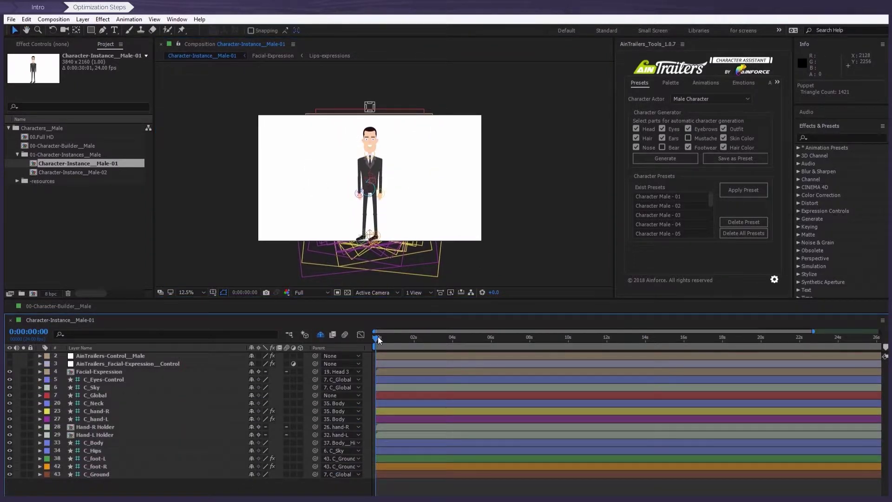
Apply the AinTrailers '08-walking like zombie' animation and scrub the timeline to preview it
left_click(706, 83)
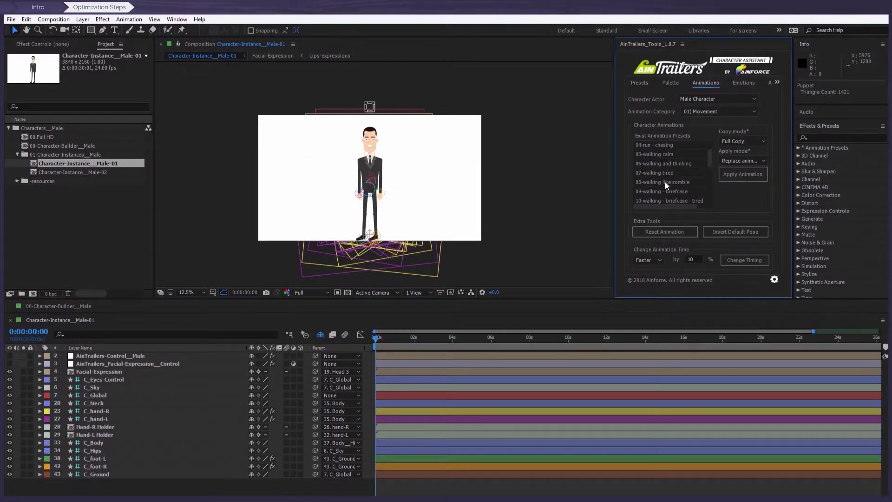
scroll(666, 182, "down", 1)
left_click(666, 182)
left_click(742, 174)
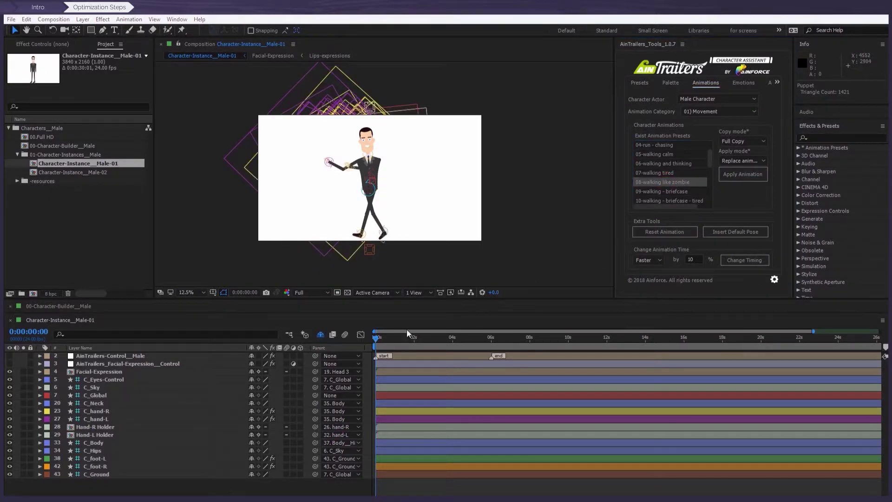
left_click_drag(384, 339, 461, 338)
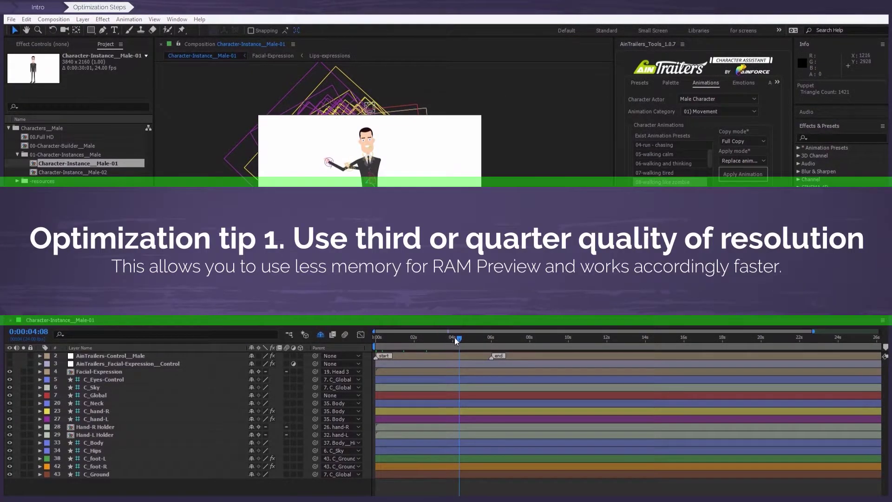
Change the Character-Instance__Male-01 viewer resolution from Full to Third
left_click(307, 310)
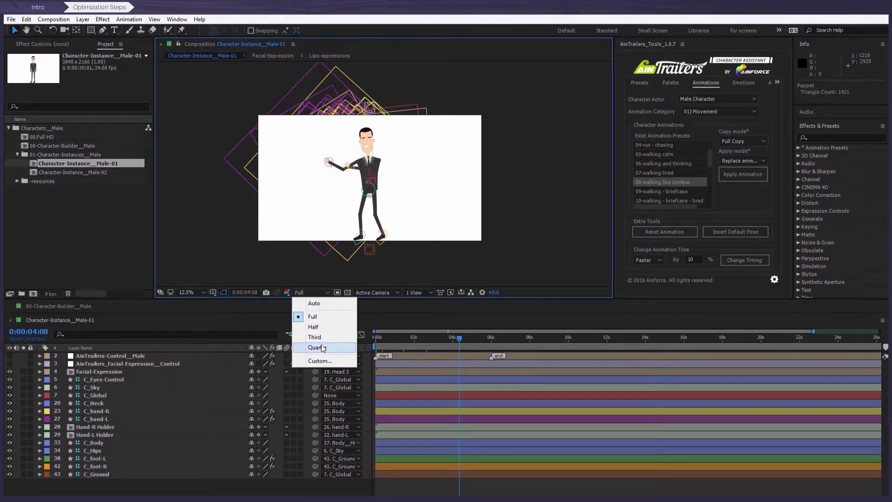
left_click(321, 337)
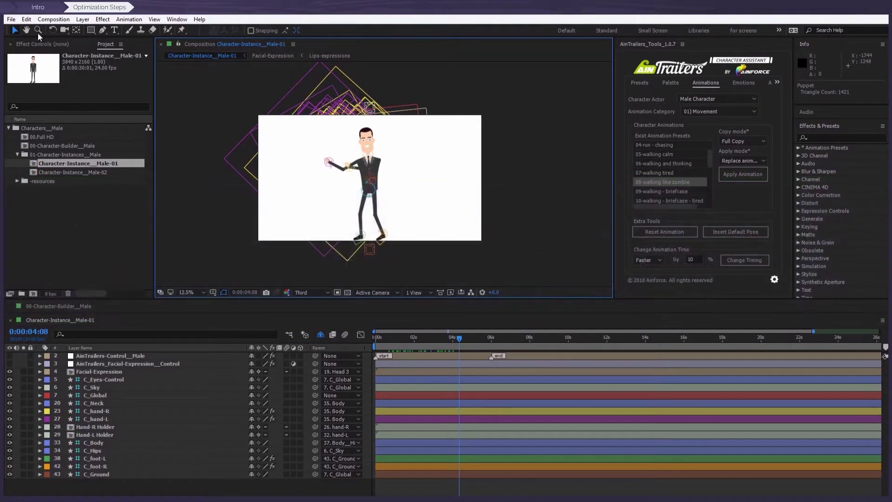
Purge all cached memory with Edit > Purge > All Memory
left_click(26, 19)
mouse_move(52, 218)
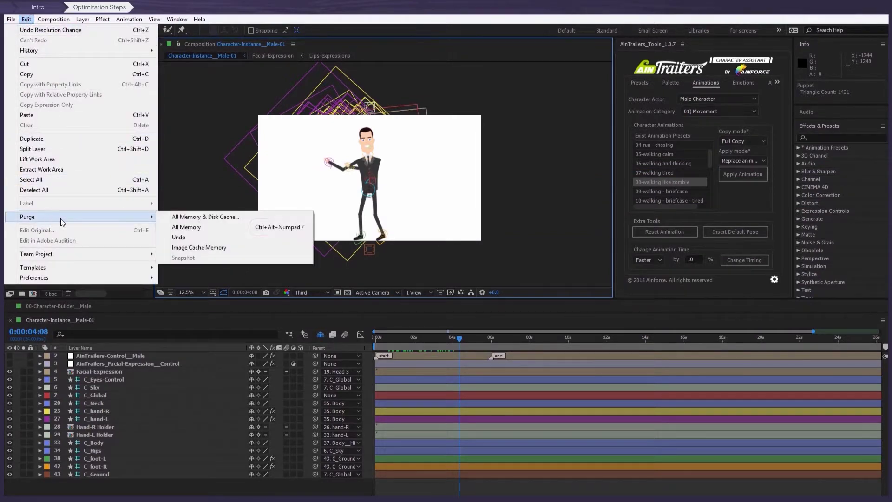
left_click(241, 227)
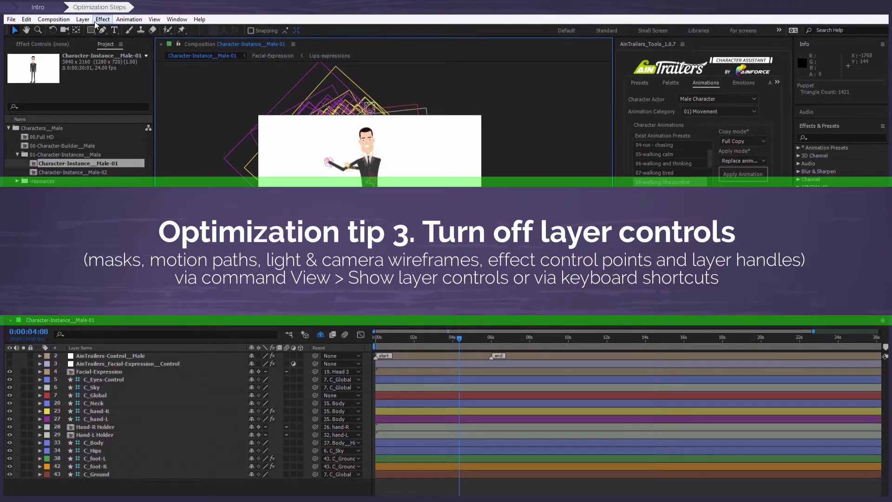
Uncheck Show Layer Controls in the View menu, leaving only the walking character visible
left_click(155, 20)
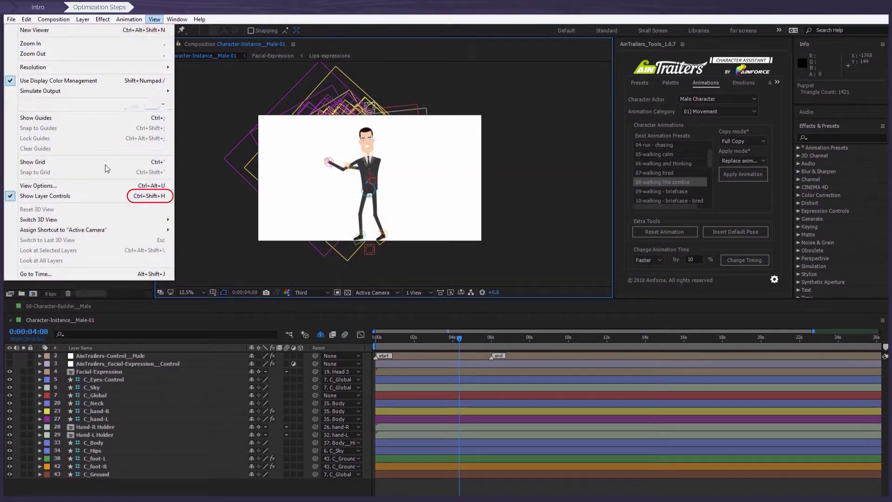
left_click(90, 200)
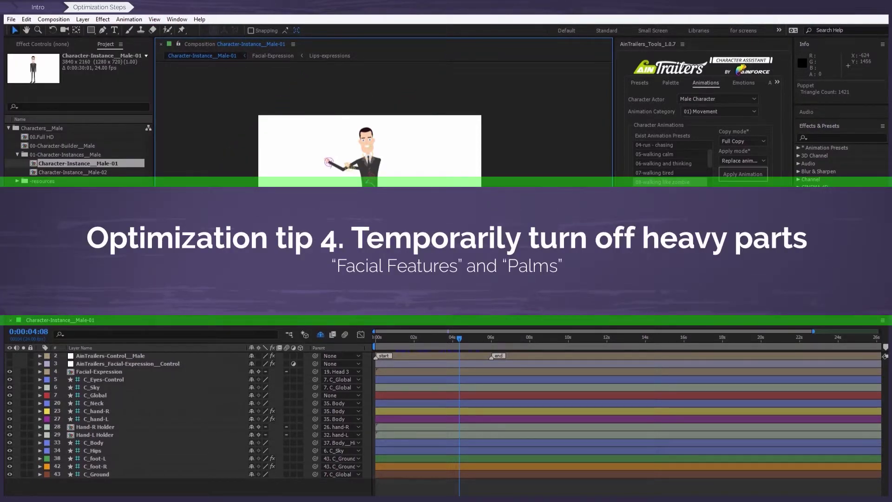
Hide the Facial-Expression layer and reveal the shy layers in the timeline
left_click(9, 372)
left_click(81, 374)
left_click(321, 335)
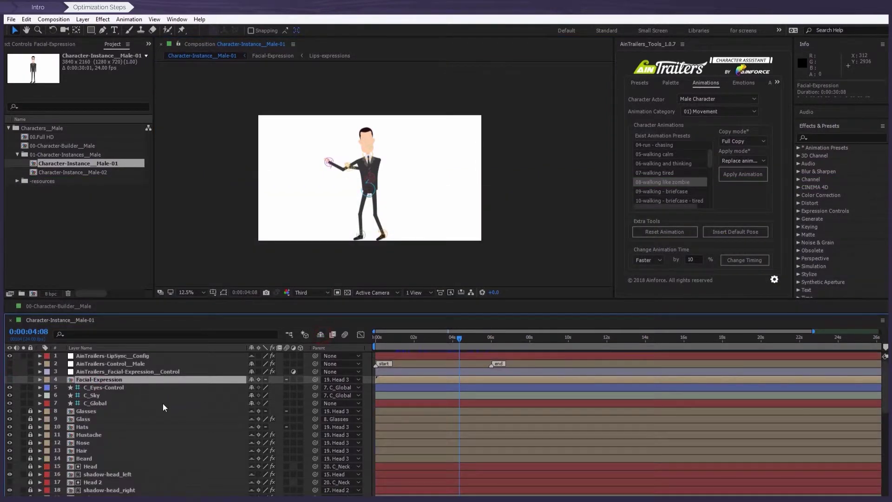
scroll(148, 413, "down", 6)
Hide the hand-R and hand-L palm layers, then scrub the walk back to about one second
left_click(9, 387)
left_click(10, 435)
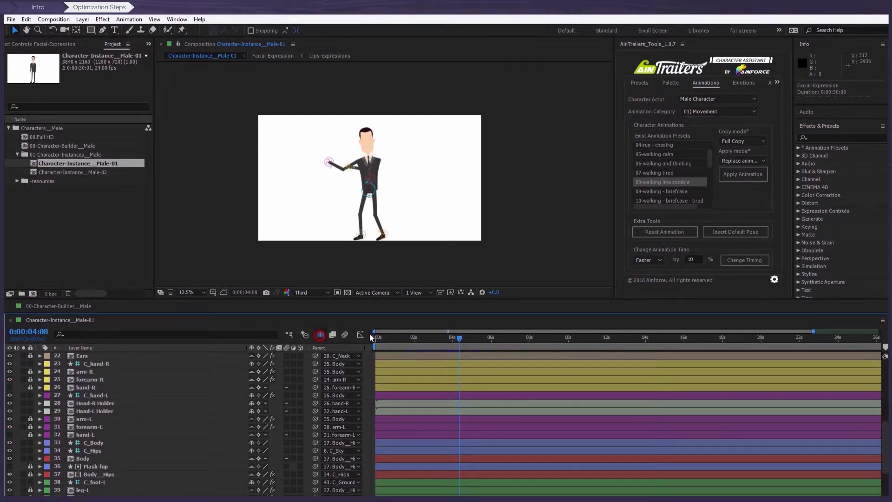
left_click_drag(447, 339, 376, 340)
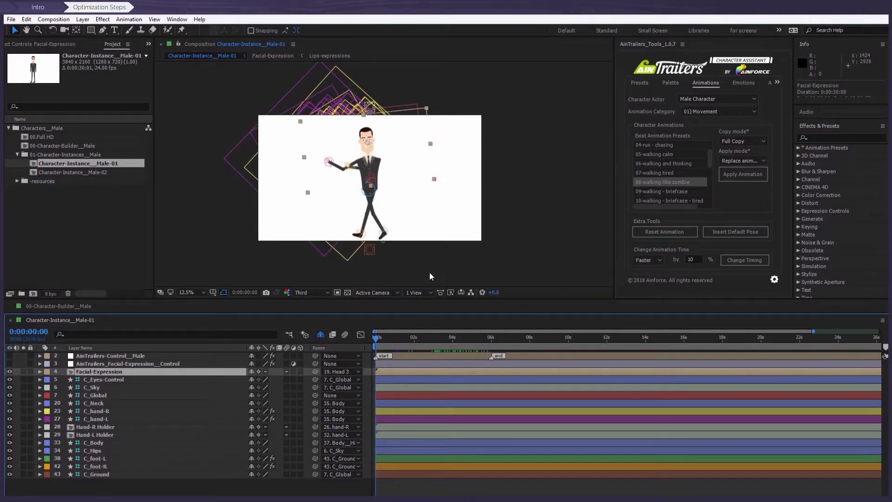
left_click(501, 242)
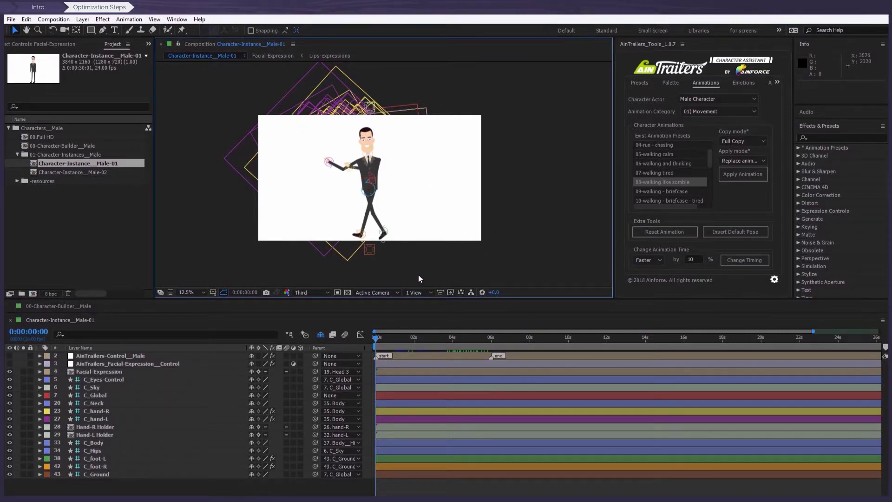
Turn on Optimize for Animation in the AinTrailers Advanced tab and scrub through the walk
left_click(376, 337)
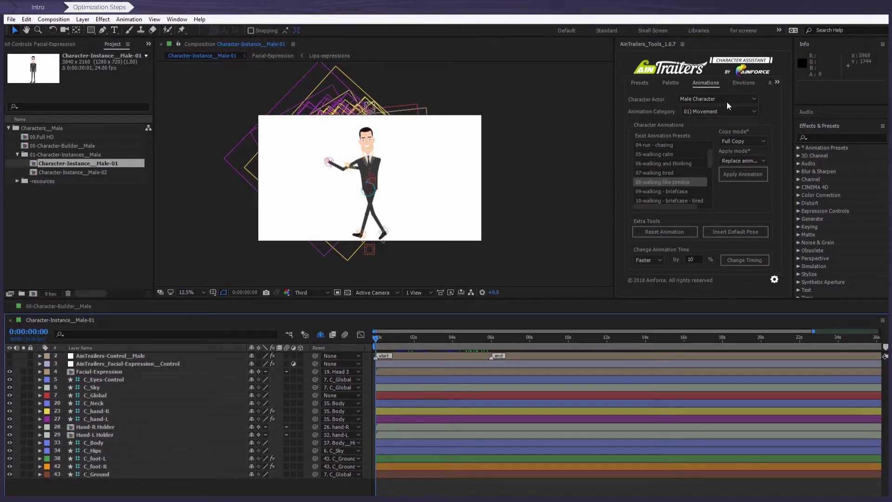
left_click(770, 82)
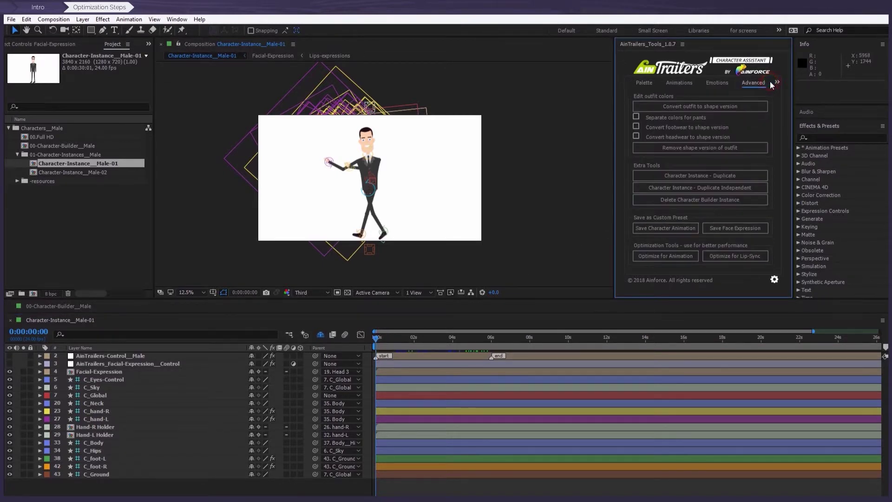
left_click(659, 256)
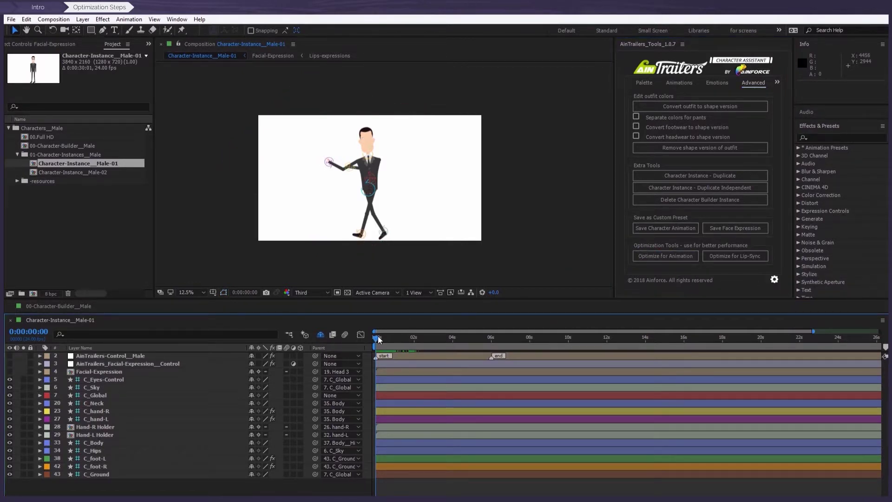
left_click_drag(376, 338, 486, 341)
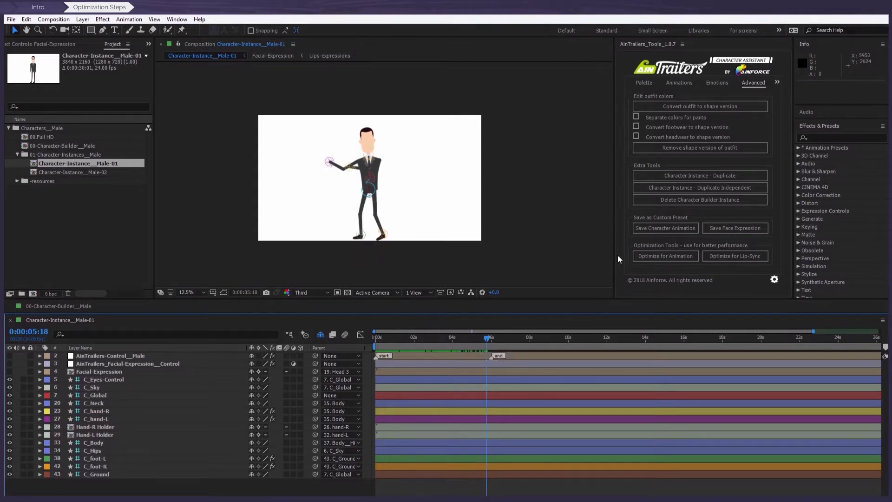
Switch Optimize for Animation off, then zoom to 50% and pan to the character's face
left_click(663, 255)
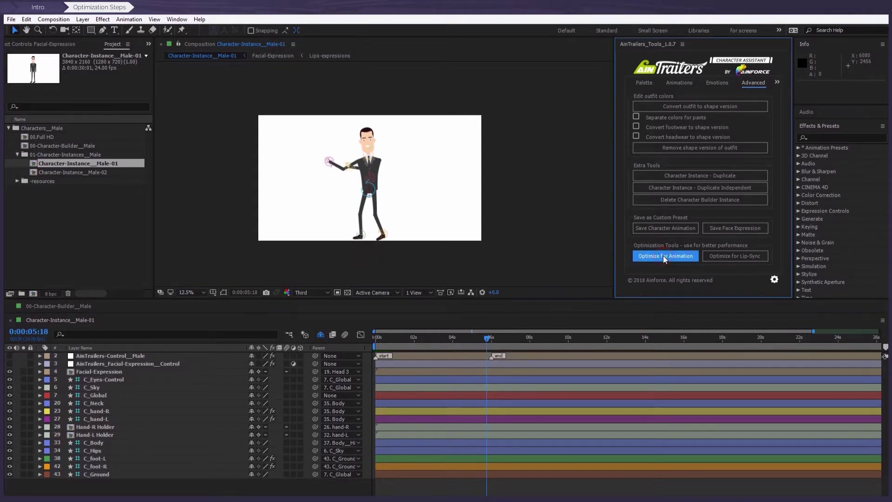
scroll(361, 136, "up", 4)
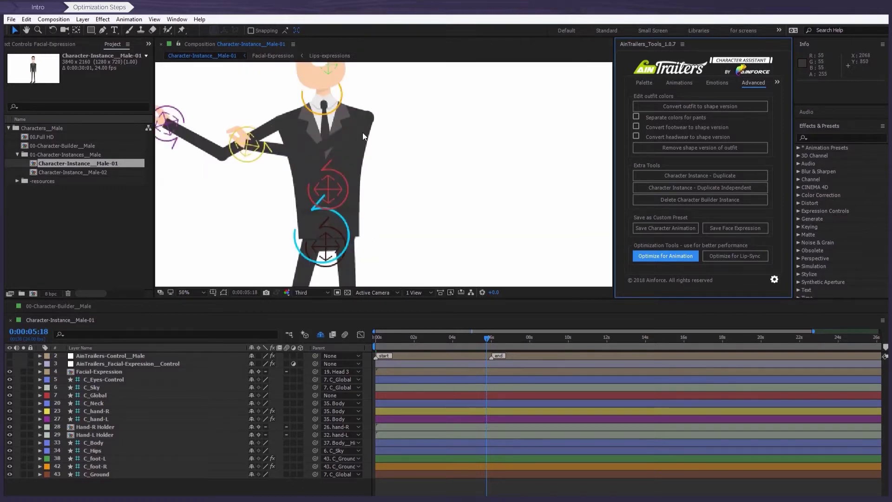
key("h")
left_click_drag(362, 133, 397, 251)
key("v")
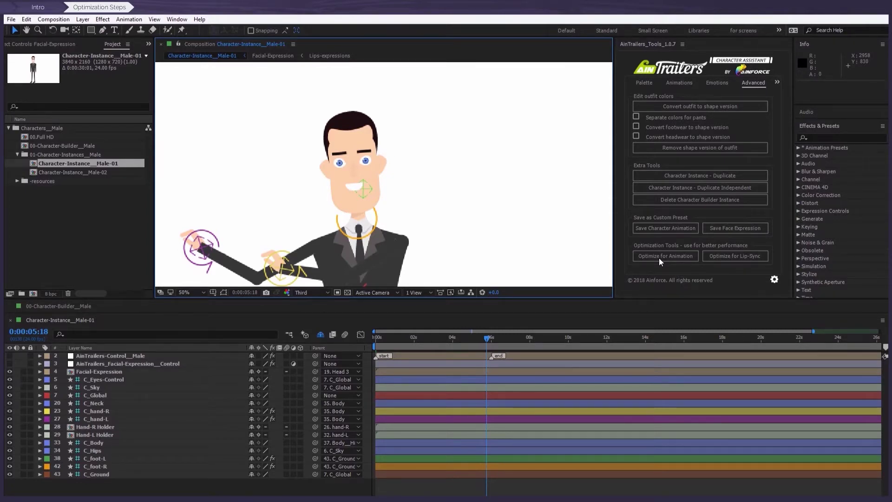
Turn Optimize for Lip-Sync on to hide the eyes and eyebrows, then off to restore them
left_click(749, 256)
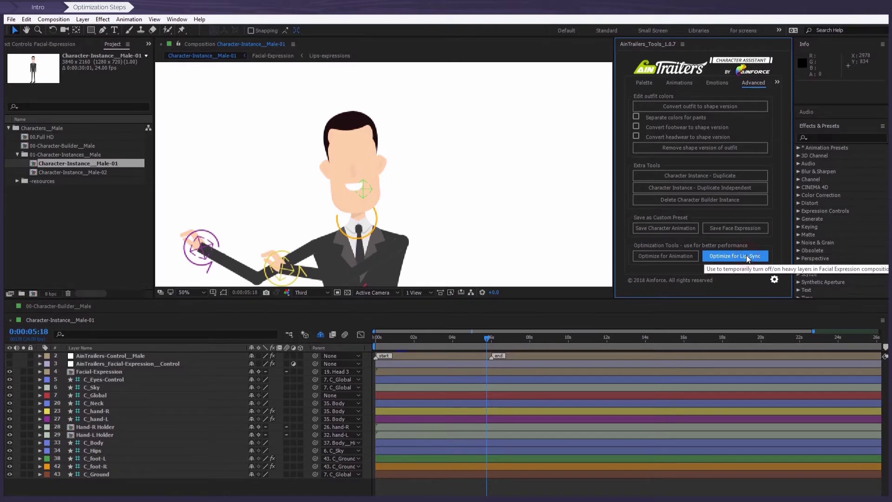
left_click(748, 258)
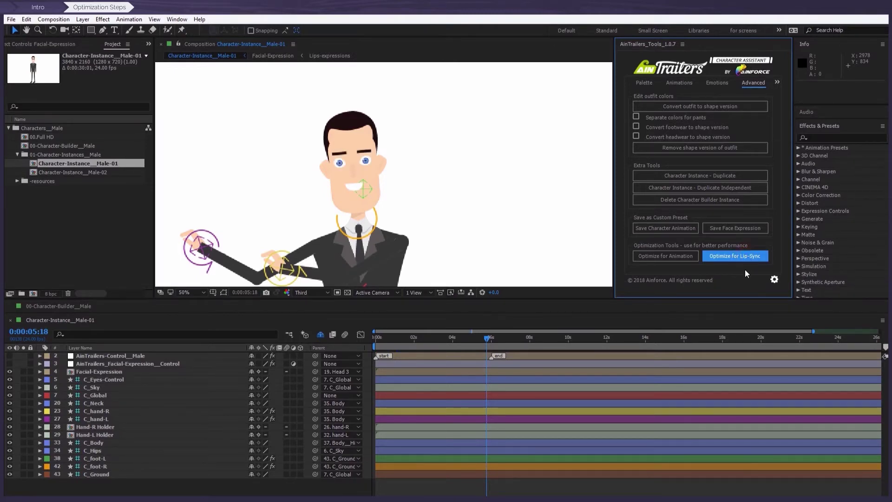